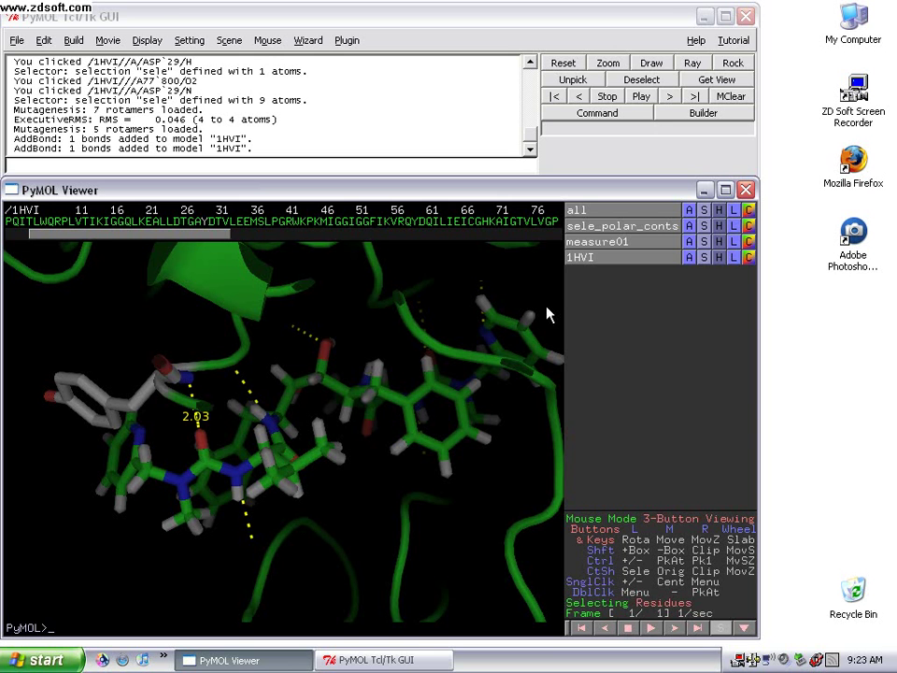
- Orient the whole 1HVI protease in the view, then rotate it slightly and zoom in
left_click(691, 261)
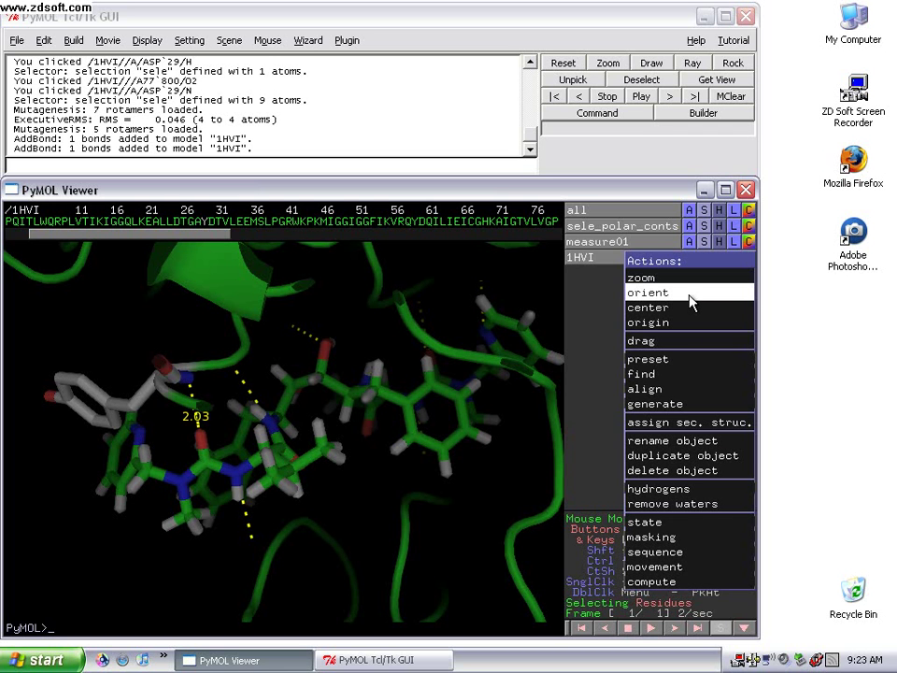
left_click(690, 292)
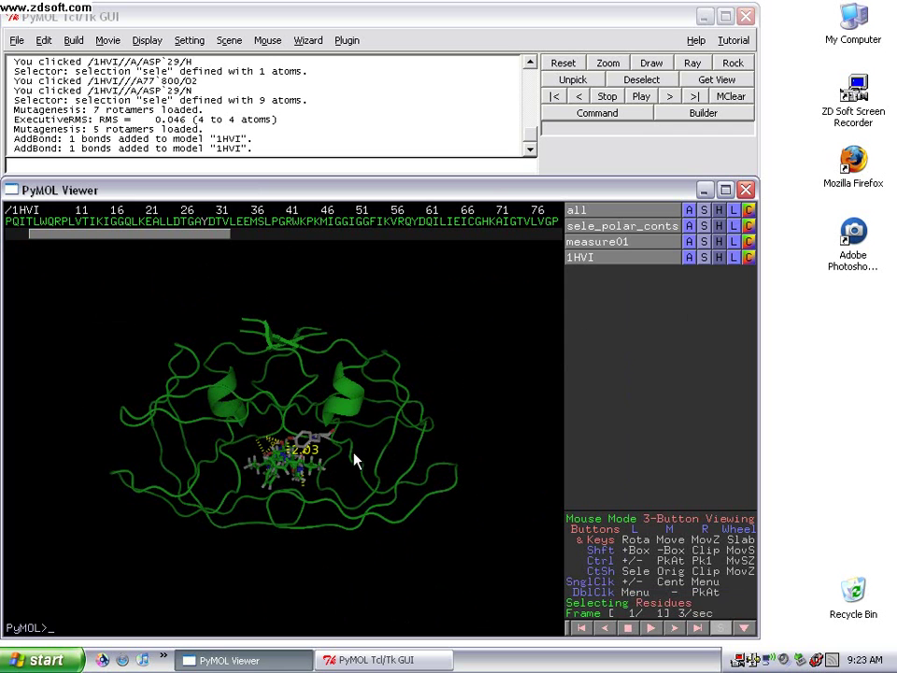
left_click_drag(275, 437, 282, 446)
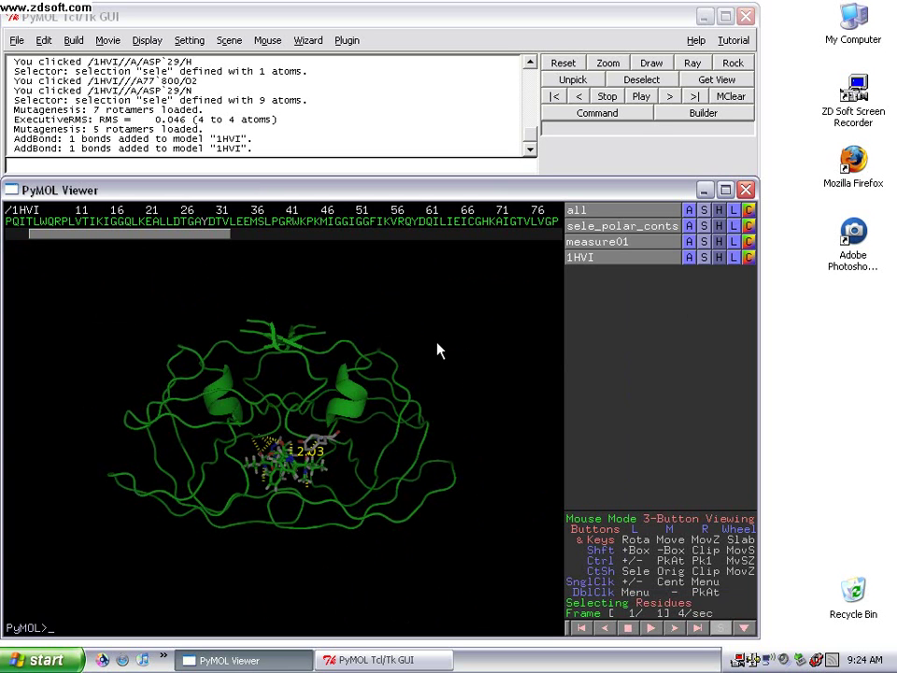
right_click_drag(435, 351, 427, 378)
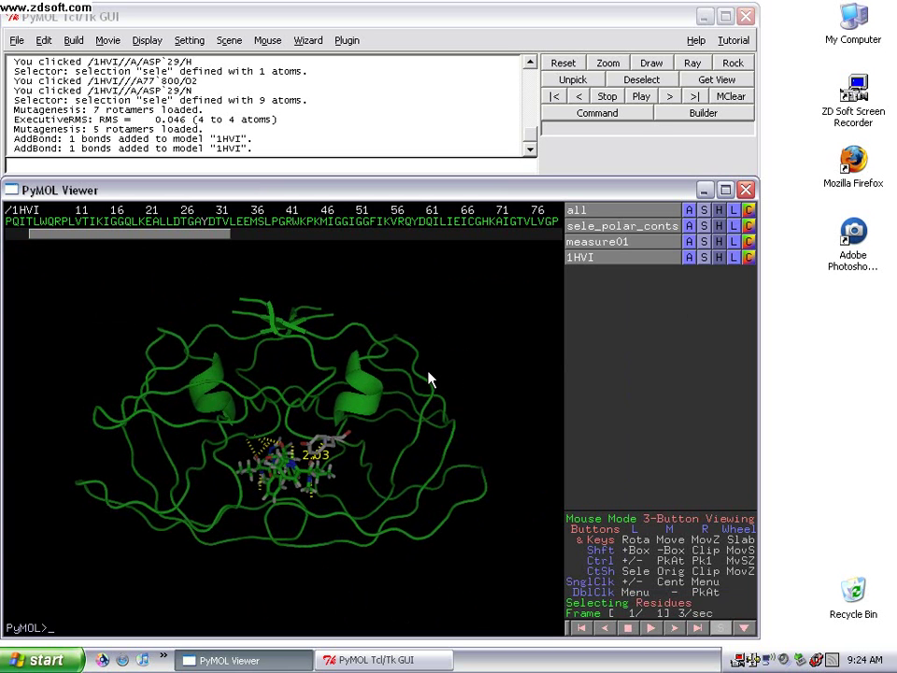
- Run pasted commands that select 798 hydrophobe atoms, show them as orange sticks, and turn off cartoon_smooth_loops
left_click(86, 166)
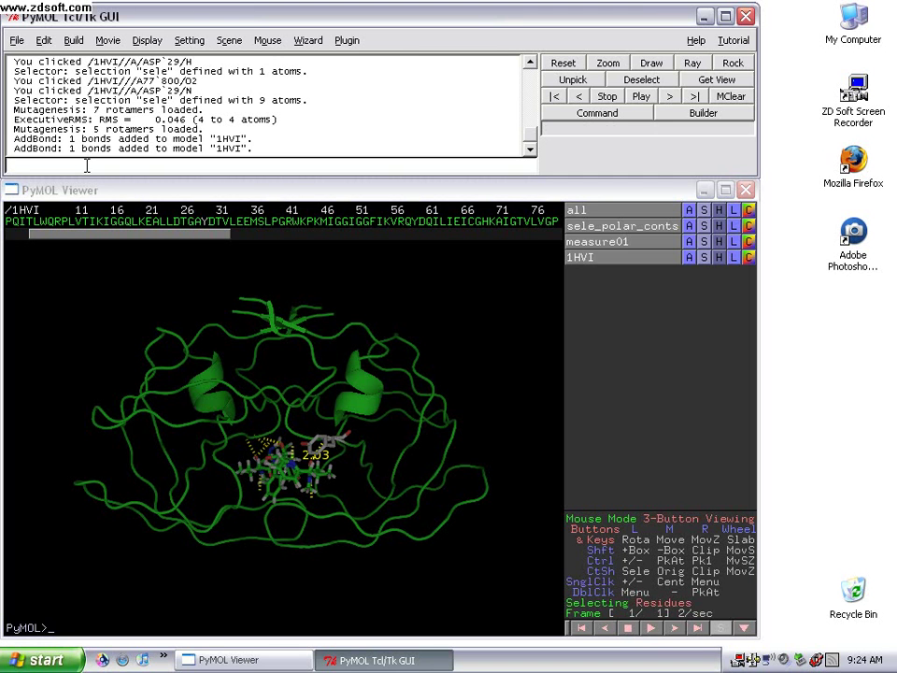
key("ctrl+v")
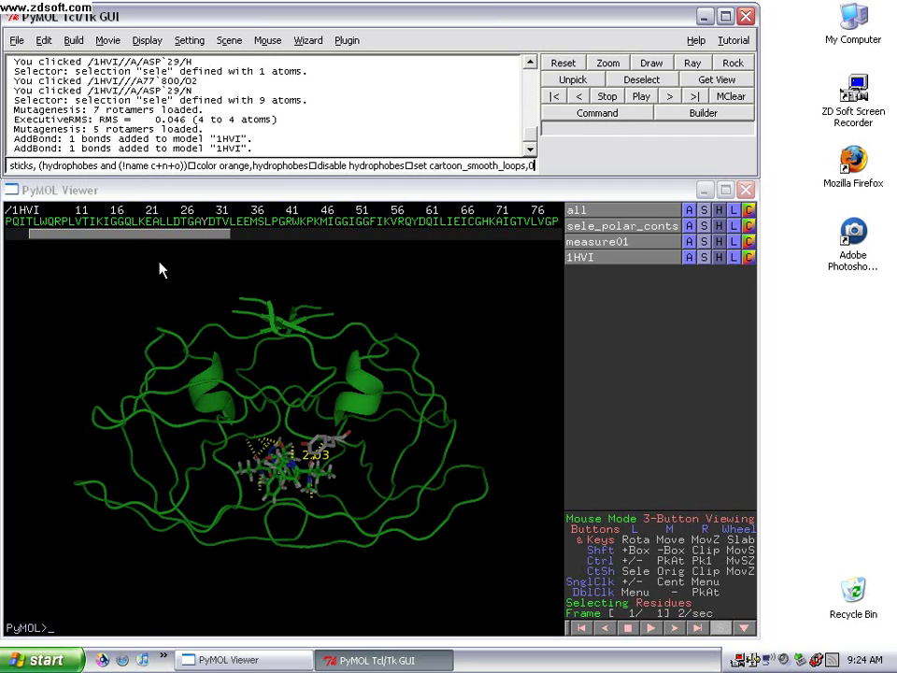
key("Return")
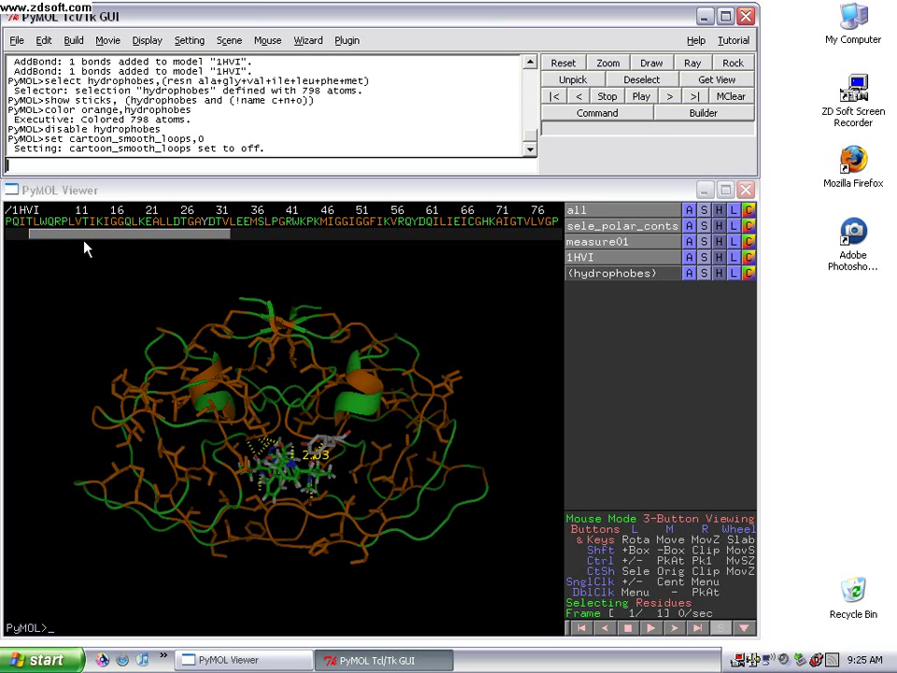
- Hide the sticks of 1HVI, removing the orange hydrophobic sticks
left_click(727, 266)
left_click(727, 265)
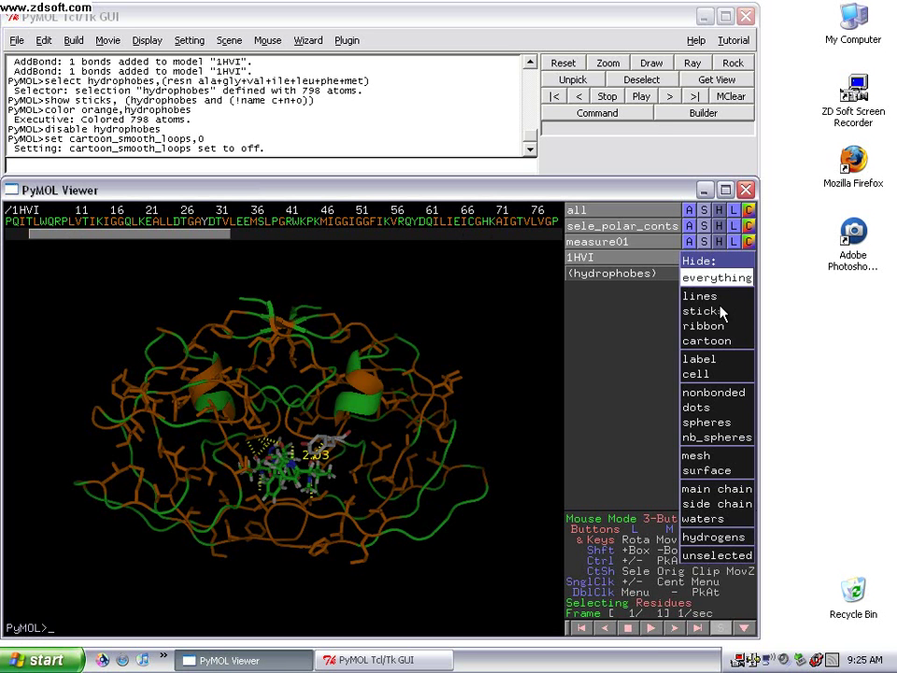
left_click(743, 311)
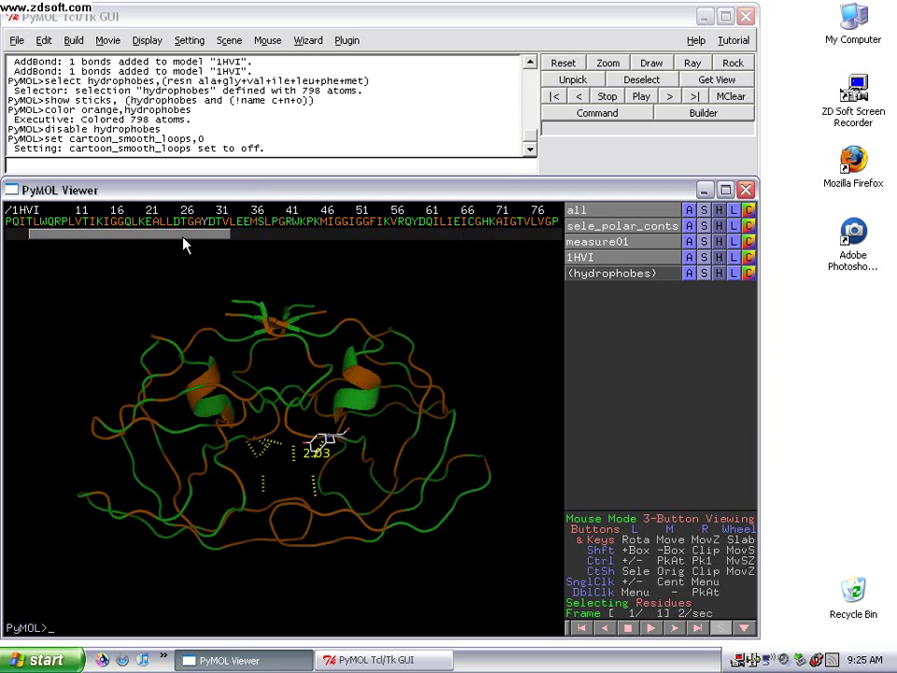
- Show the A77 inhibitor as sticks, then clear the selection
left_click_drag(184, 243, 564, 239)
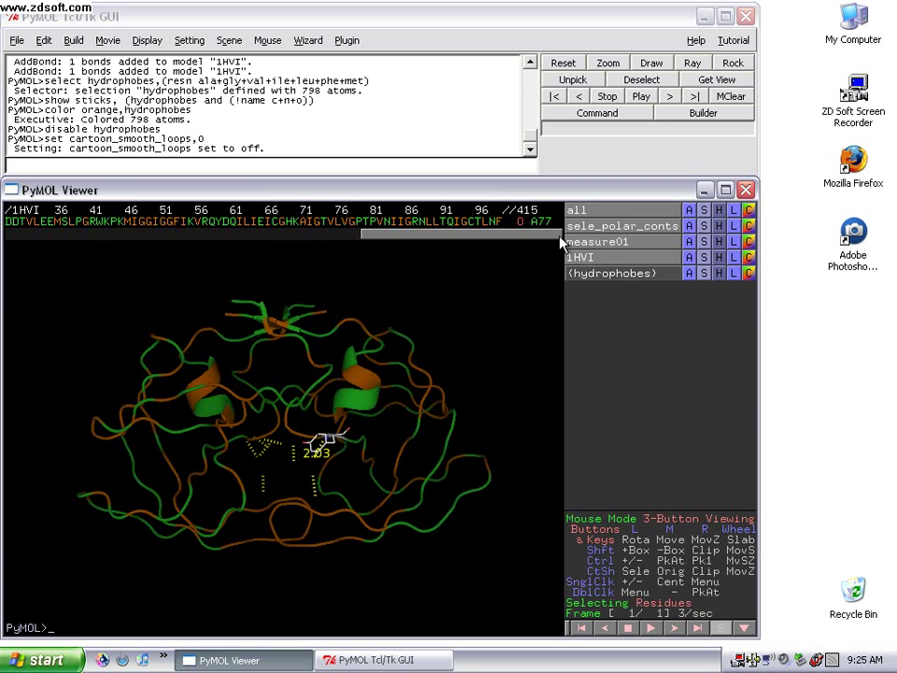
left_click(540, 221)
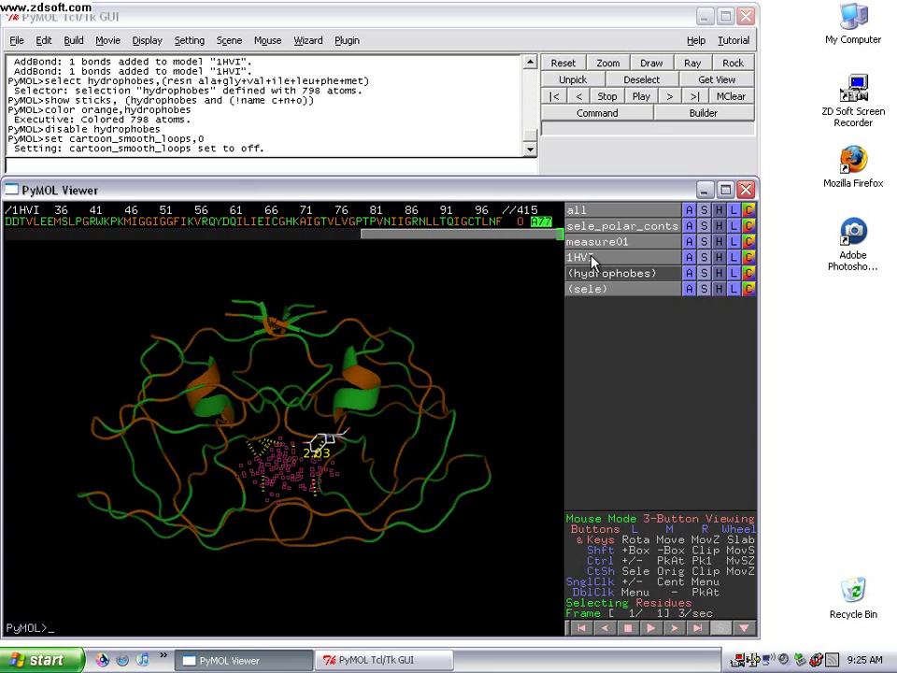
left_click(704, 290)
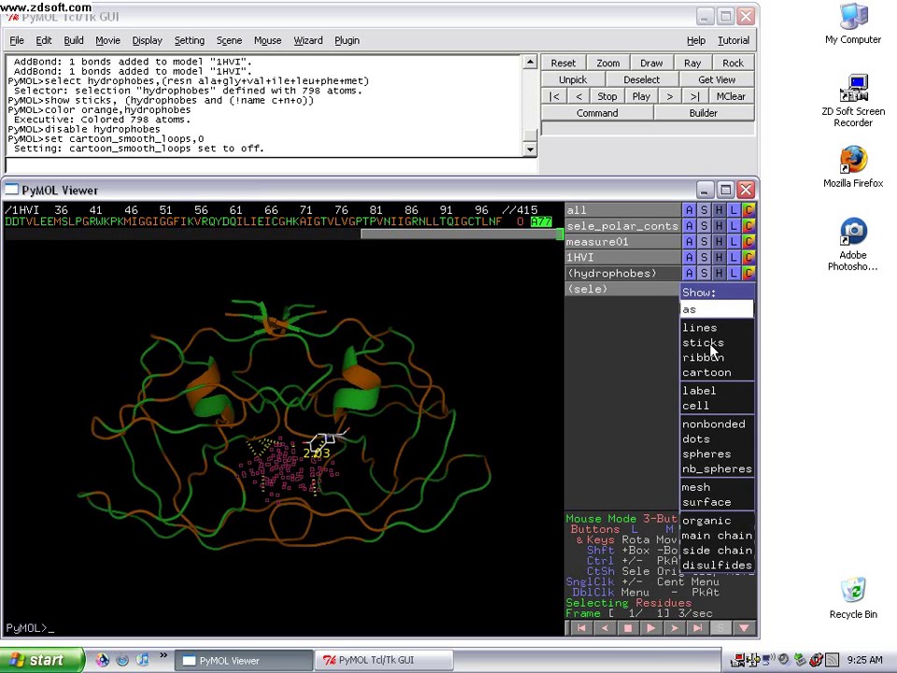
left_click(710, 343)
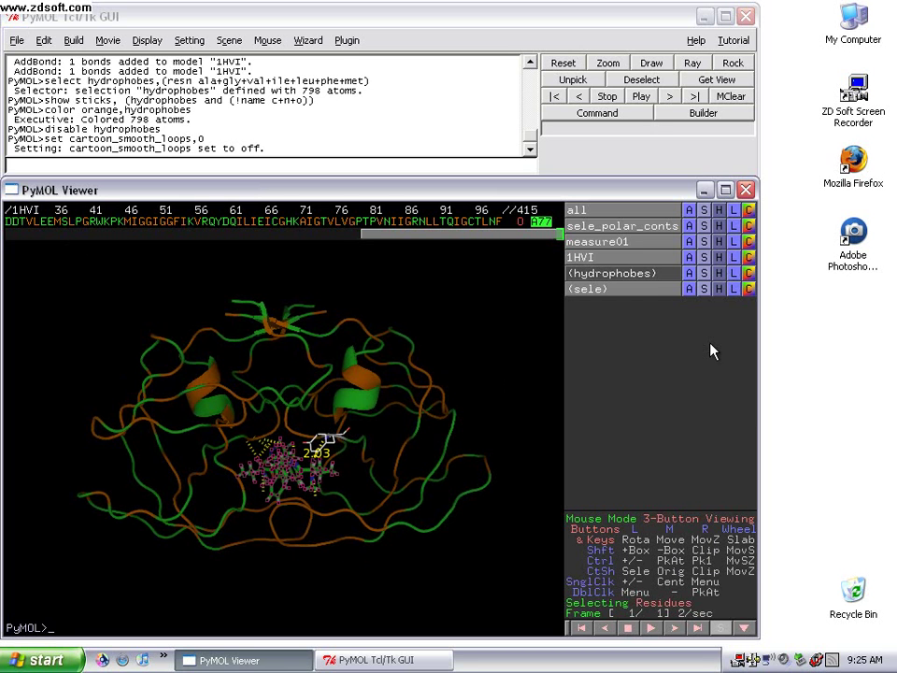
left_click(494, 368)
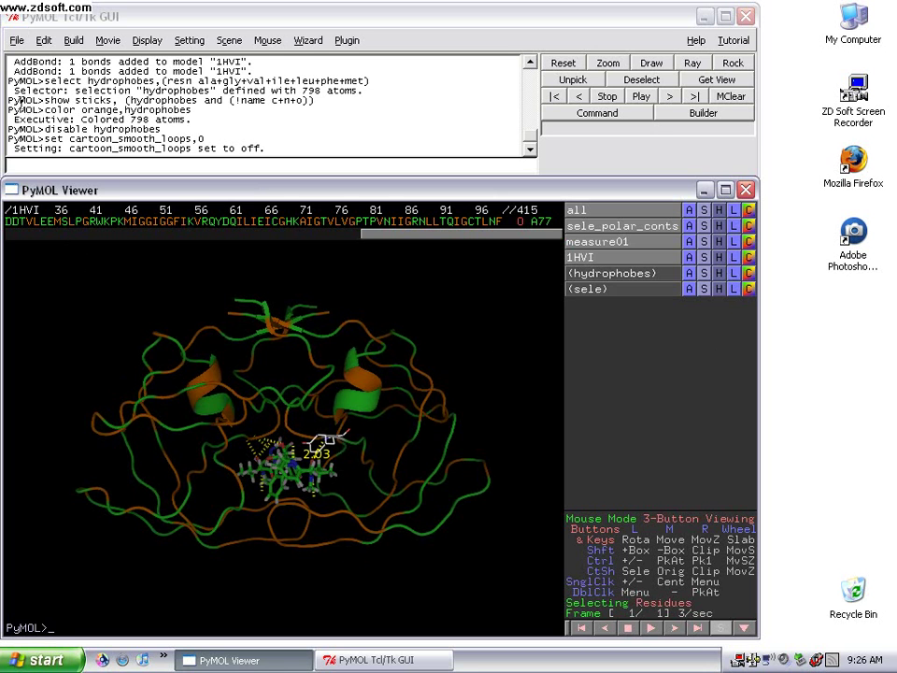
- Load the 1TW7 structure file from the Desktop
left_click(16, 42)
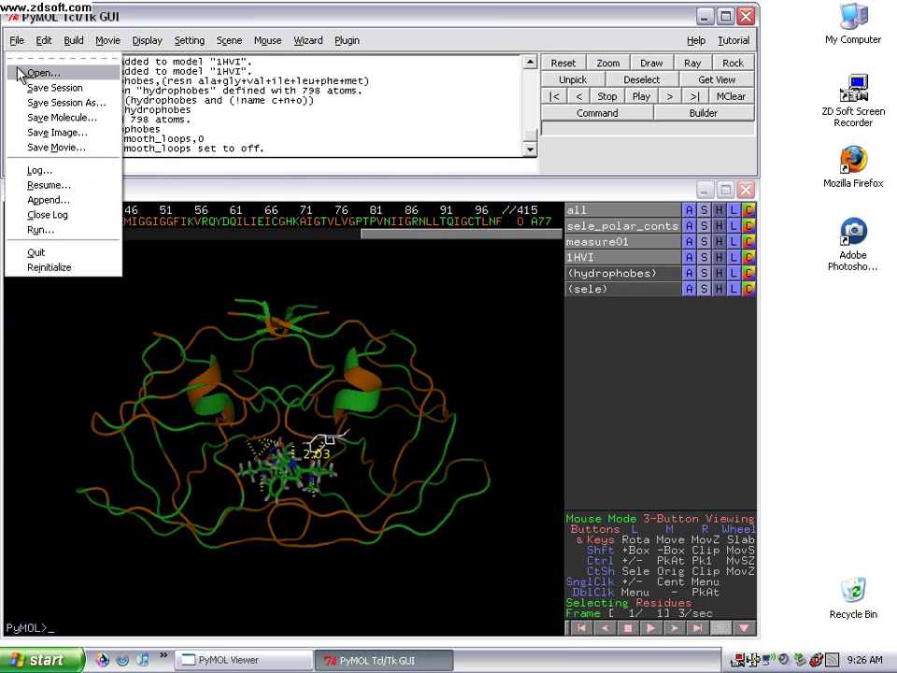
left_click(20, 73)
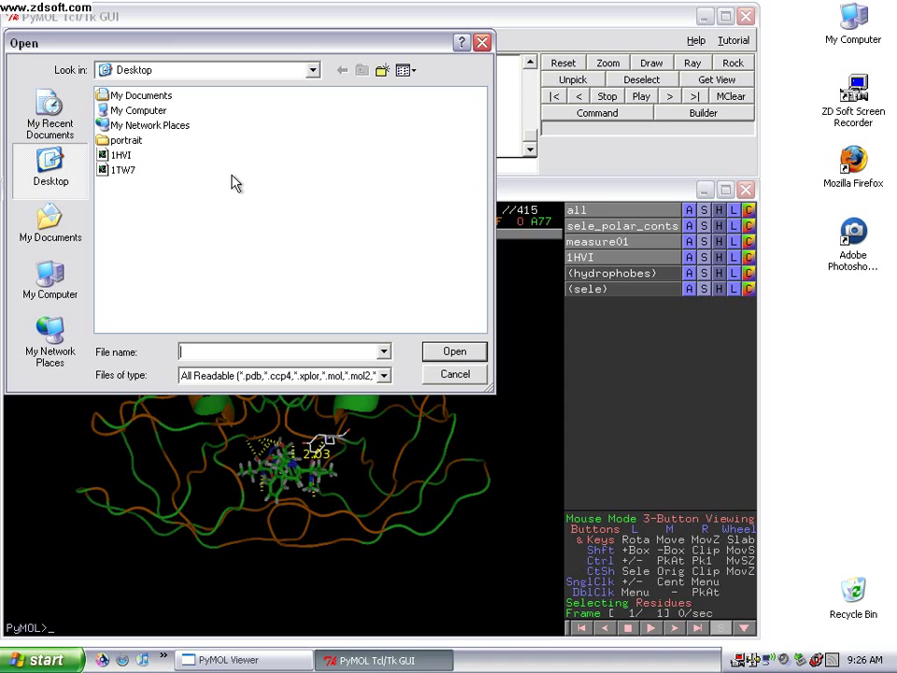
left_click(122, 172)
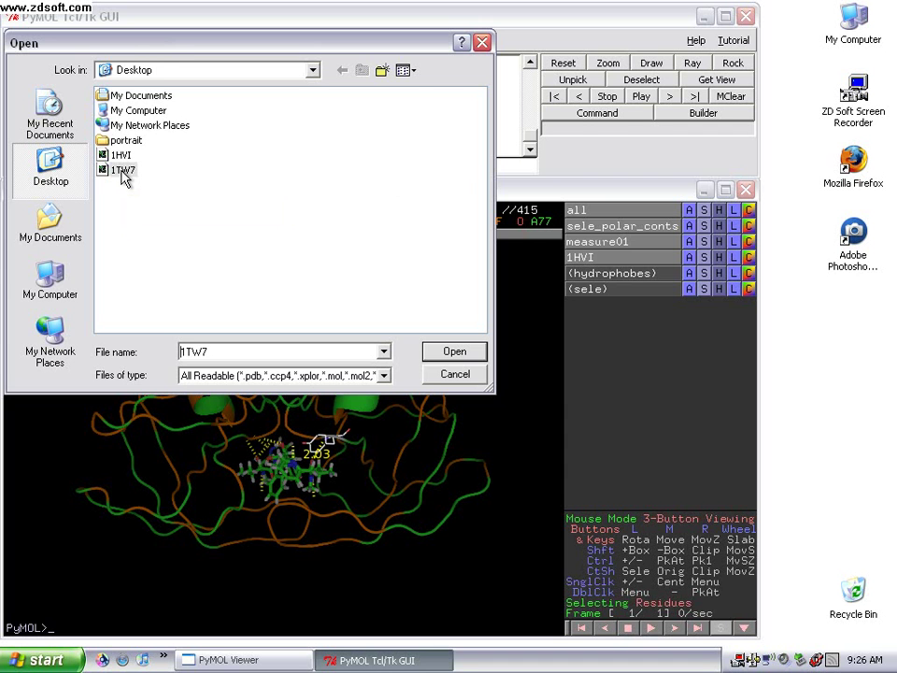
double_click(123, 173)
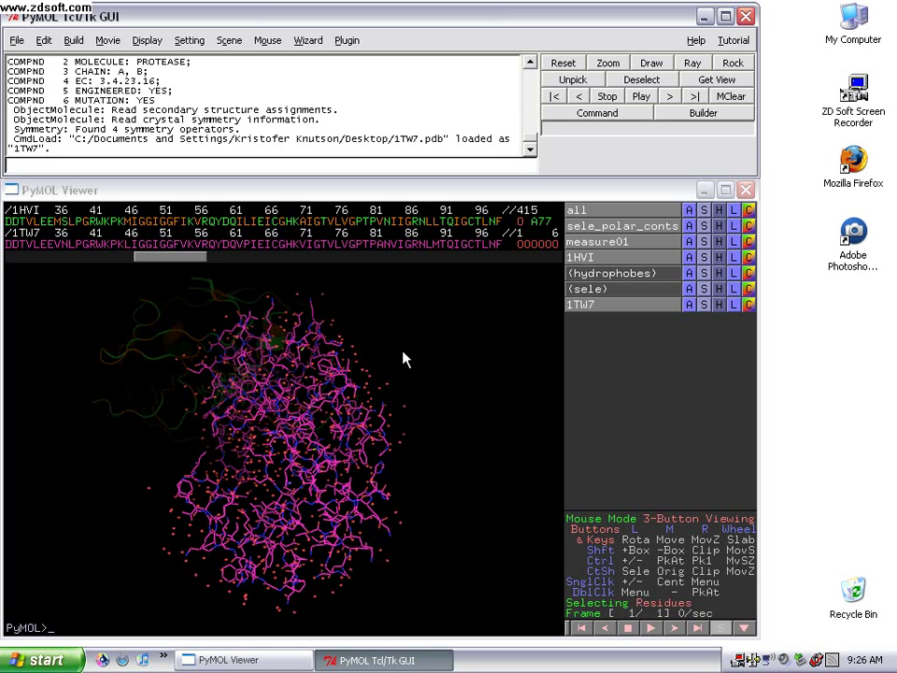
- Align 1TW7 to 1HVI, giving an RMS of 1.451 over 183 atoms
left_click(691, 306)
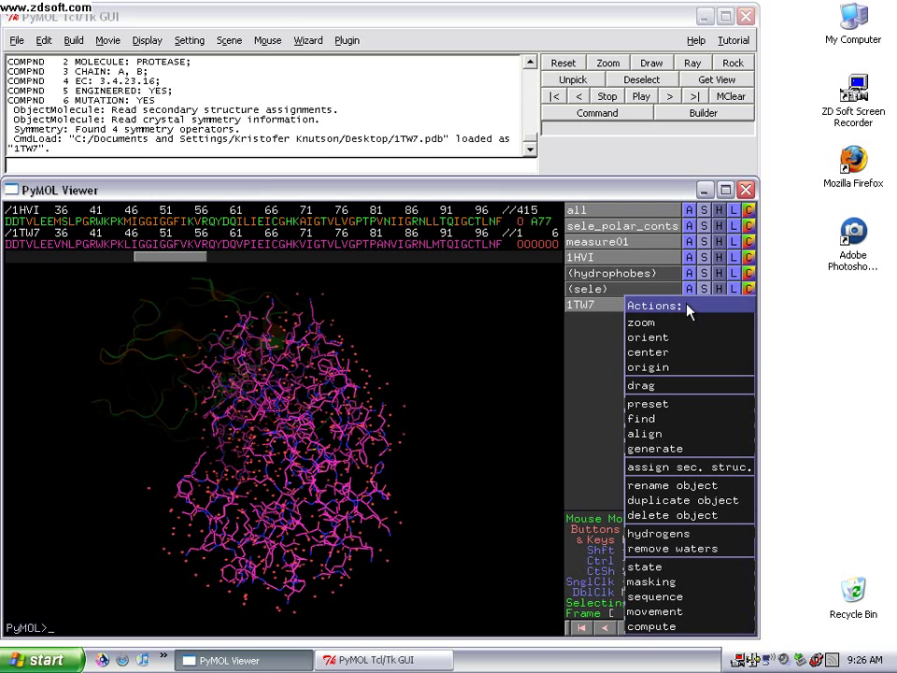
left_click(668, 404)
mouse_move(670, 437)
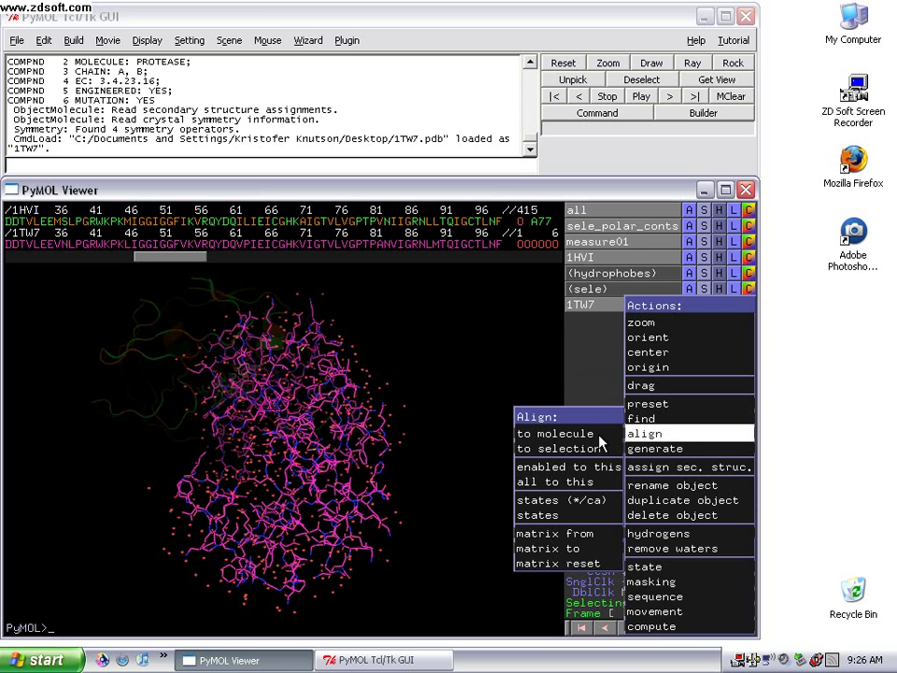
mouse_move(533, 435)
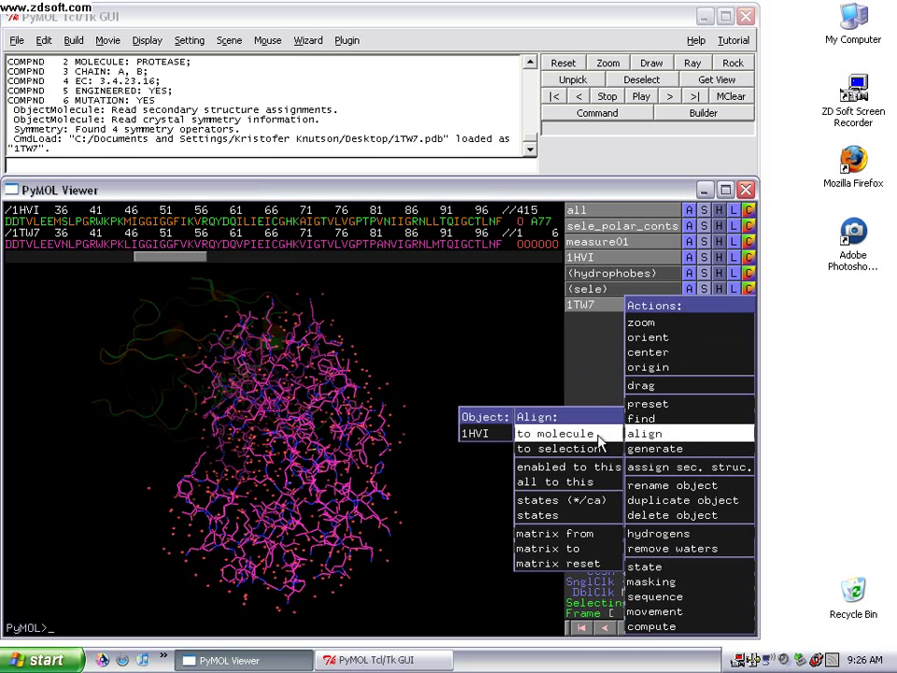
left_click(476, 434)
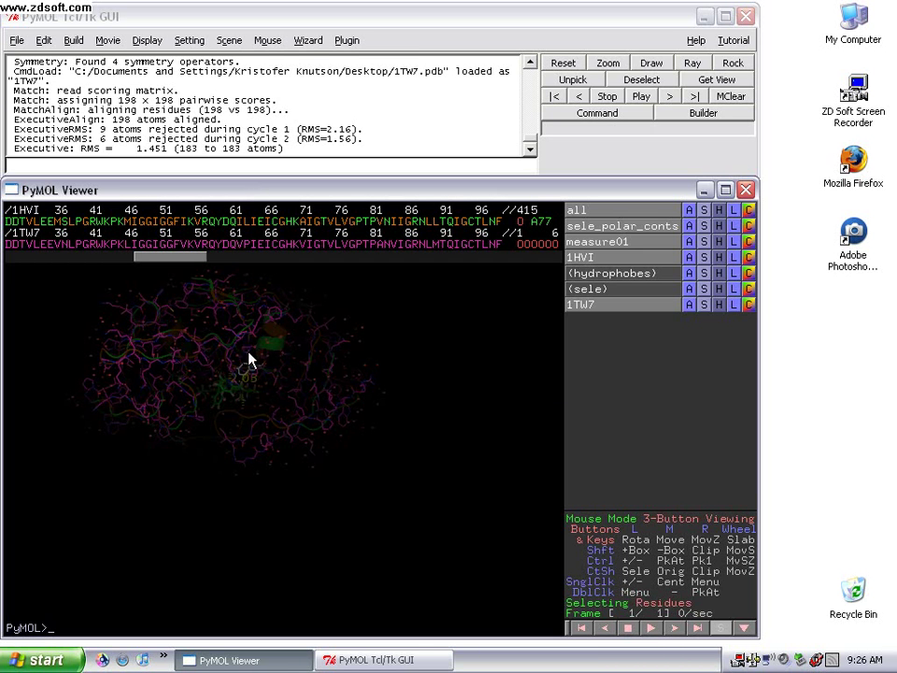
- Orient the view on 1TW7 so the overlaid structures fill the viewer
left_click(689, 307)
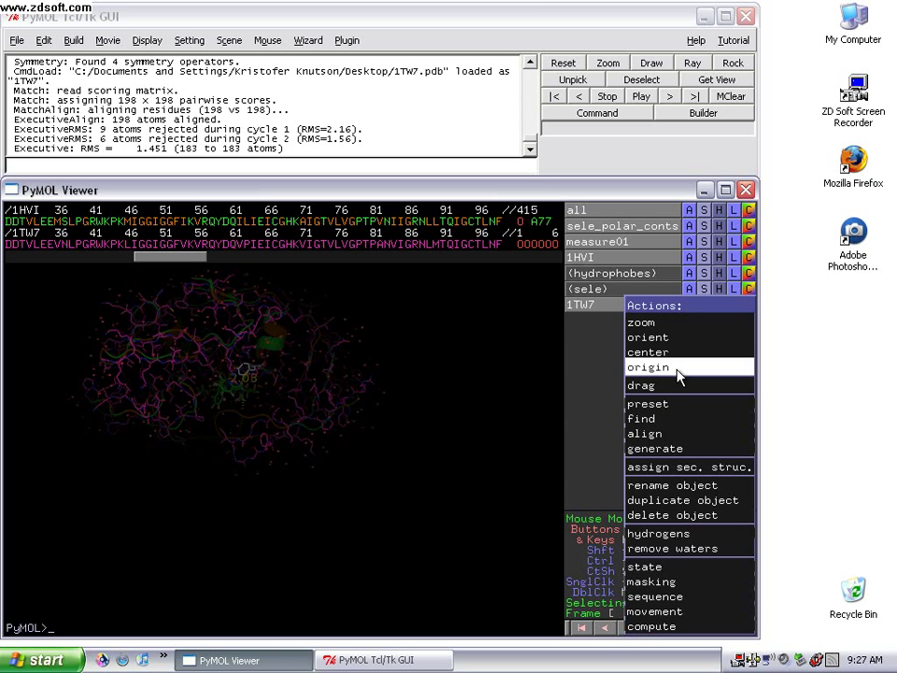
left_click(666, 340)
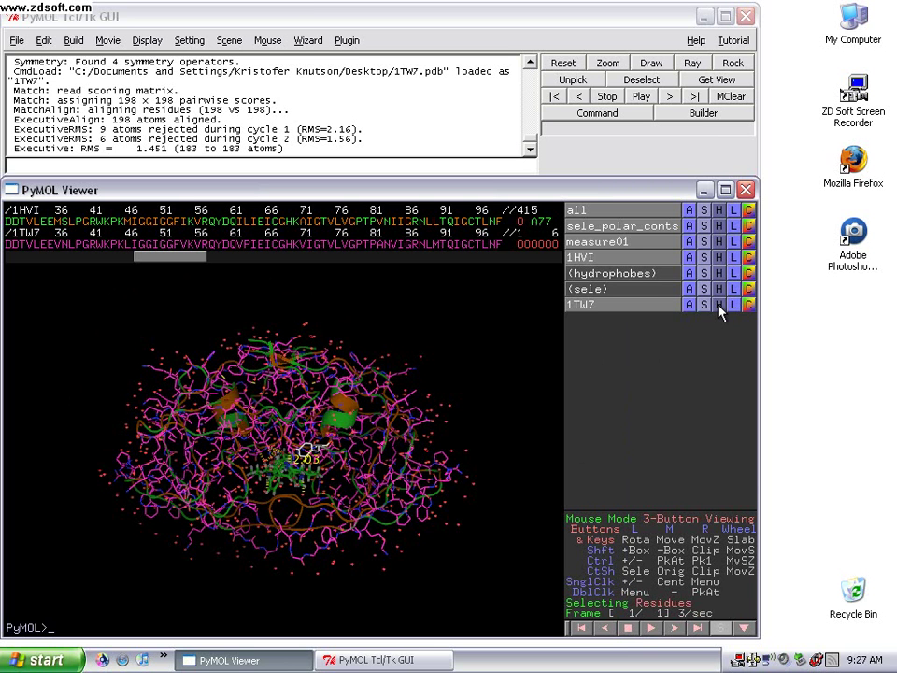
- Hide all 1TW7 representations and show it only as cartoon, then rotate the overlay
left_click(719, 306)
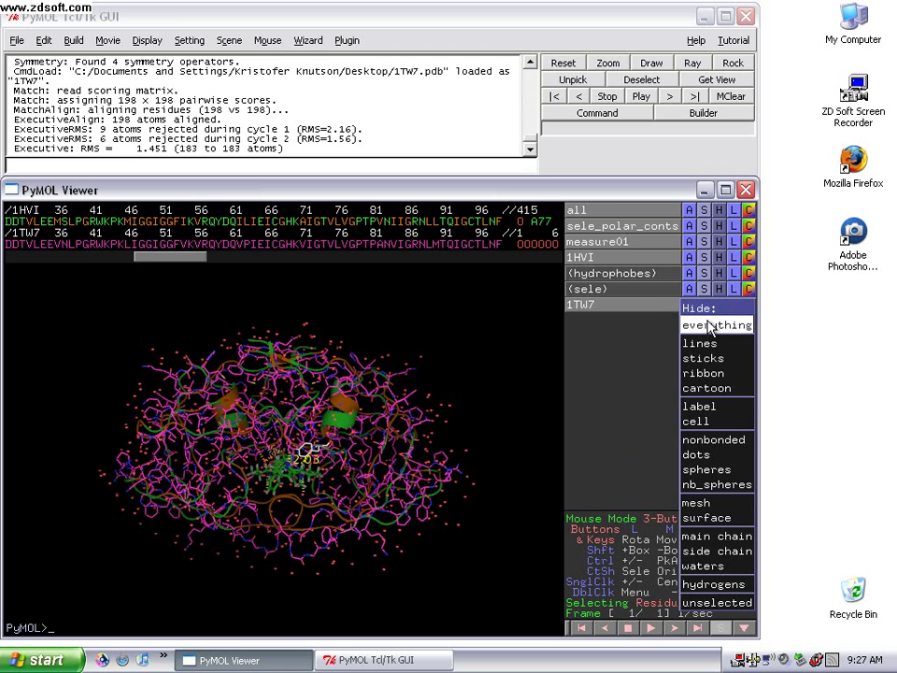
left_click(710, 325)
left_click(704, 305)
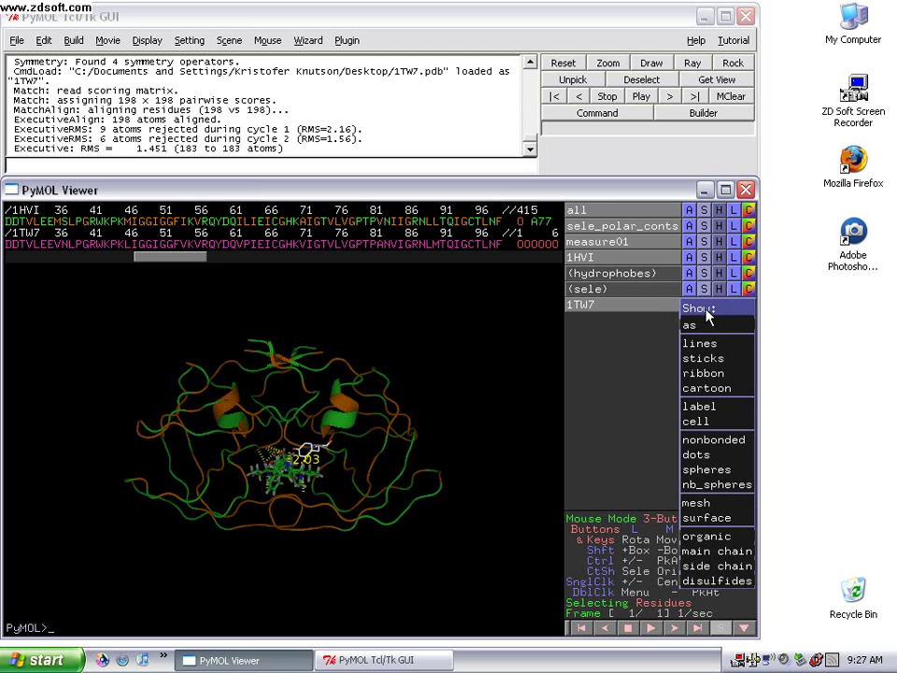
left_click(708, 389)
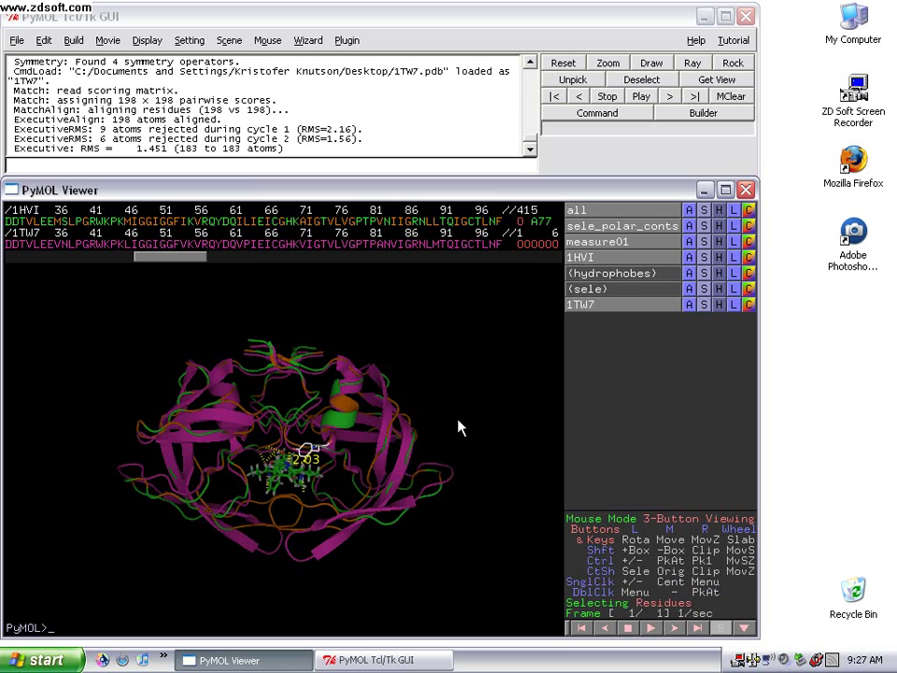
left_click_drag(250, 460, 274, 464)
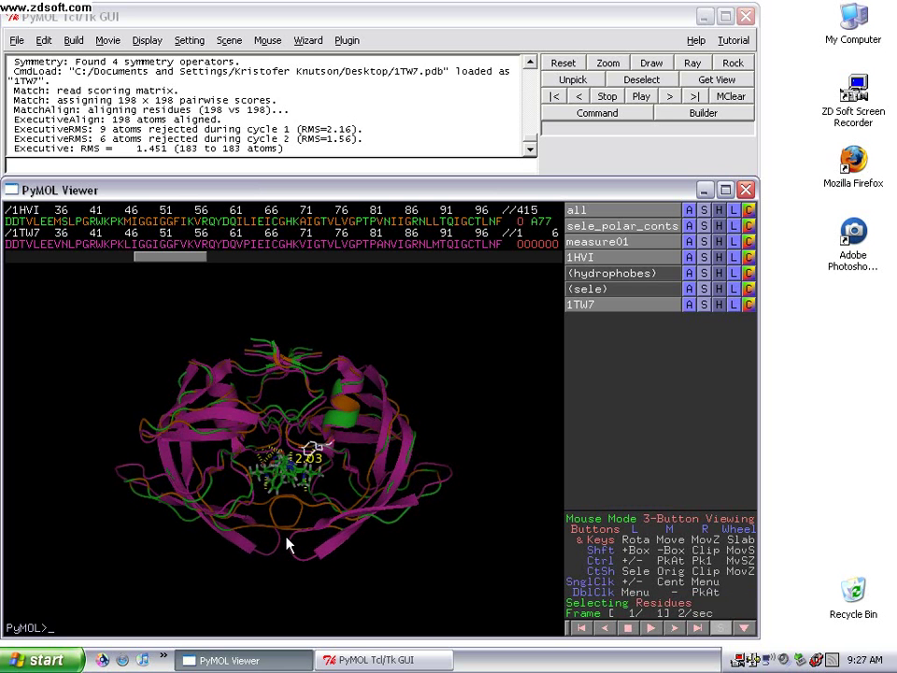
left_click_drag(286, 527, 289, 316)
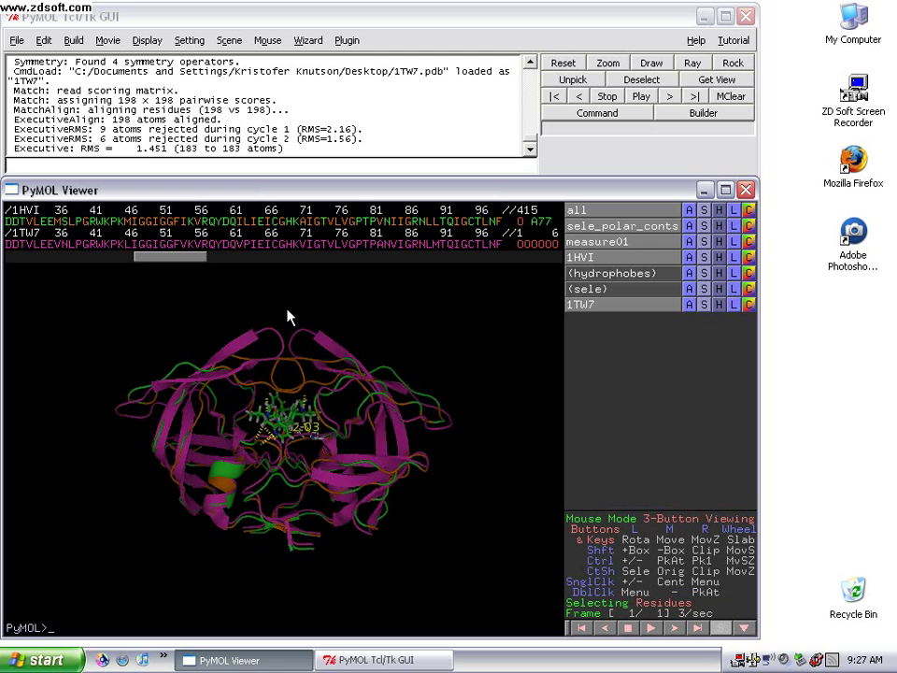
left_click_drag(358, 428, 372, 402)
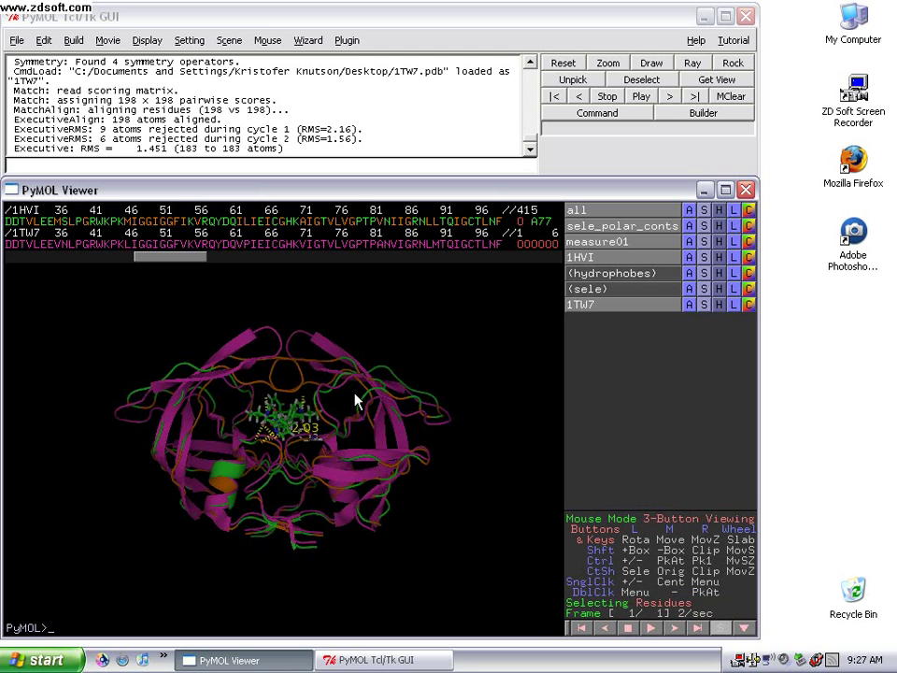